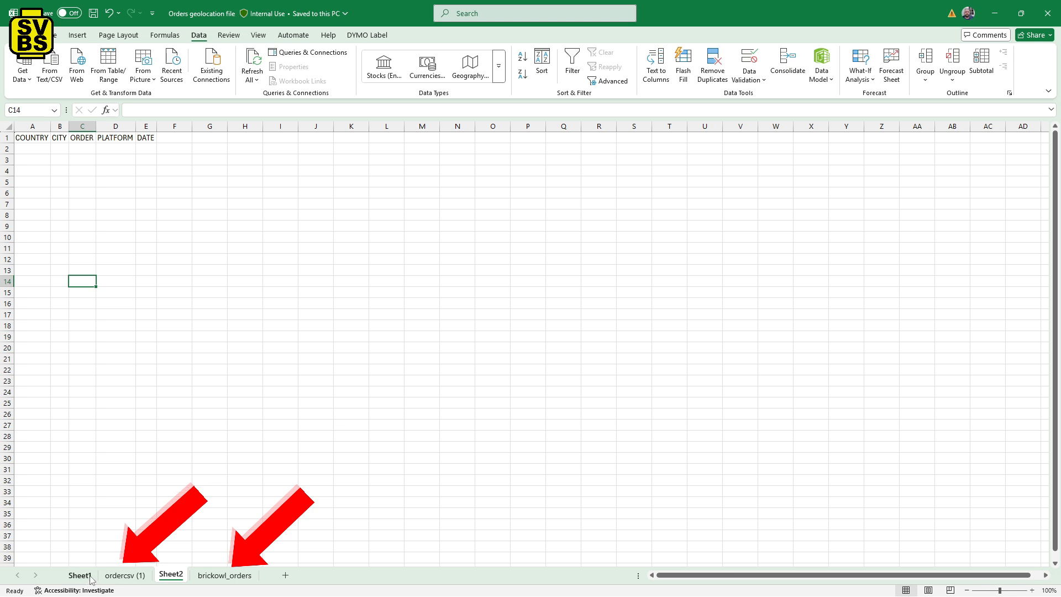
Examine the brickowl_orders data, the column headers COUNTRY to DATE on Sheet2, and the compiled order rows on Sheet1.
click(237, 576)
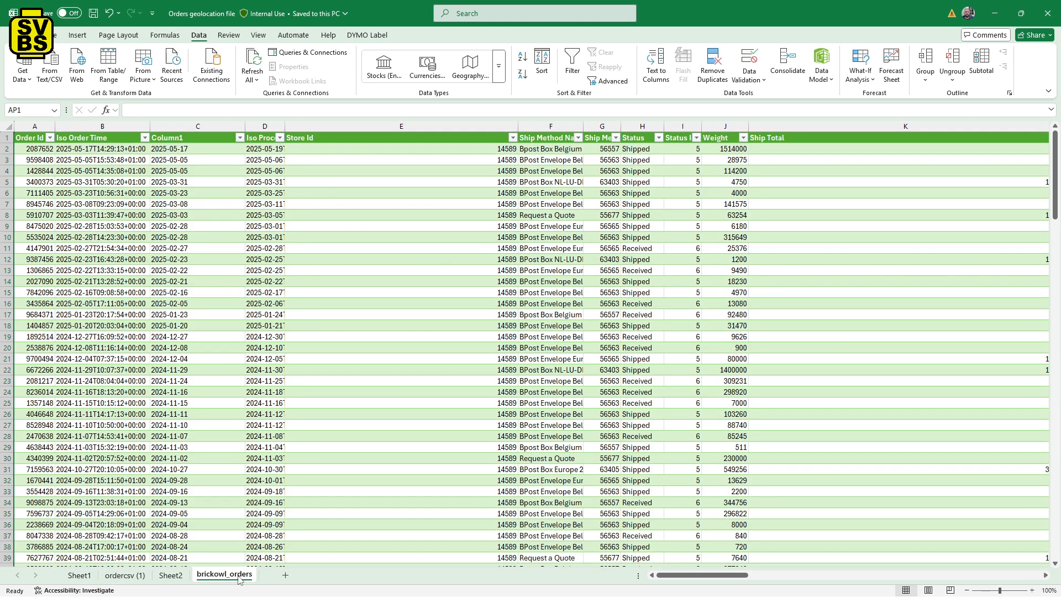
click(160, 578)
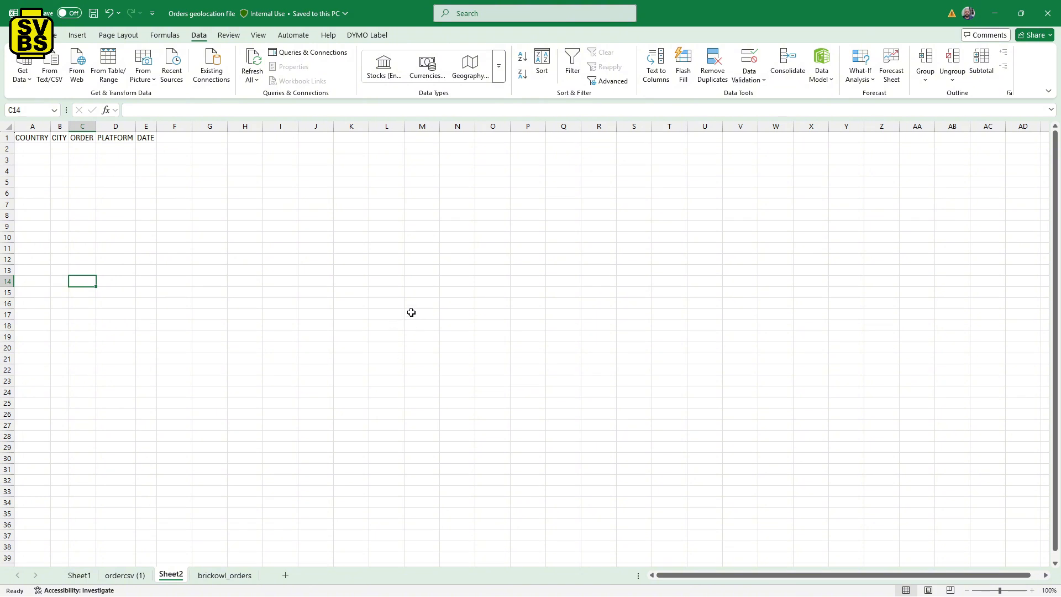
click(29, 139)
click(59, 139)
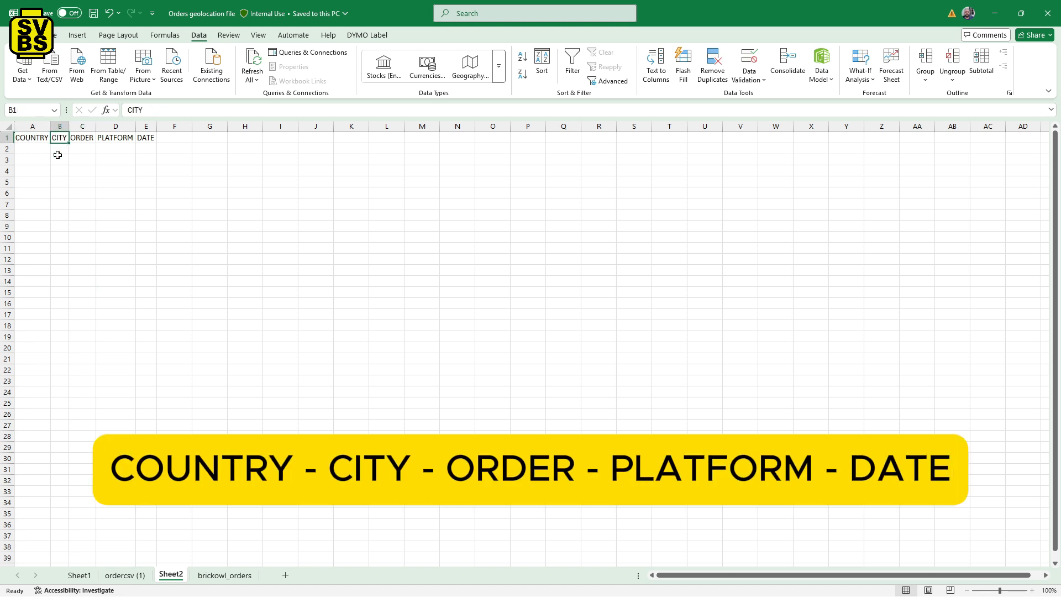
click(83, 139)
click(117, 137)
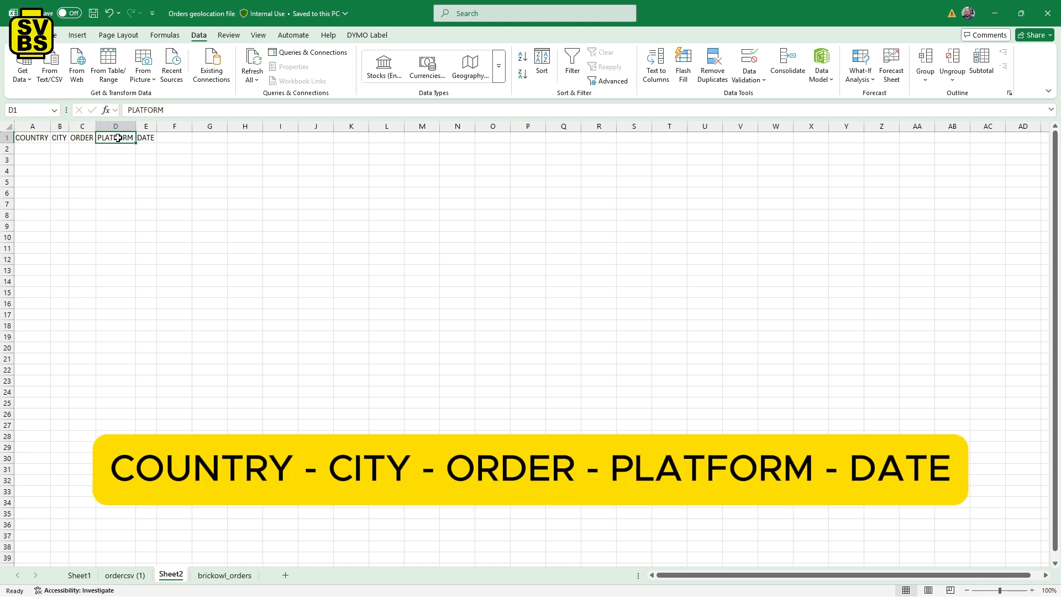
click(146, 139)
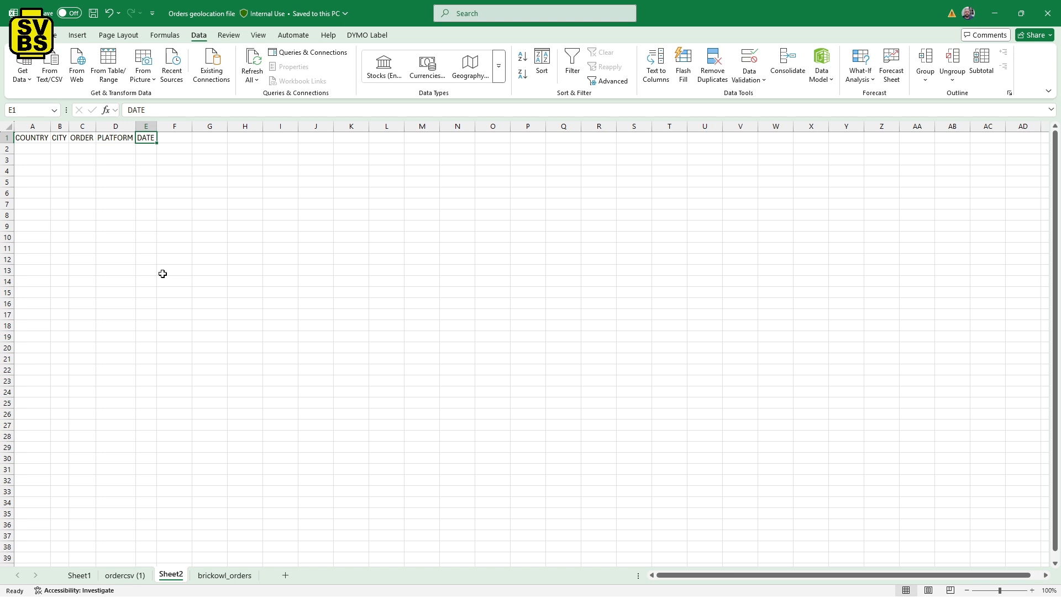
click(81, 579)
scroll(169, 349, down, 2)
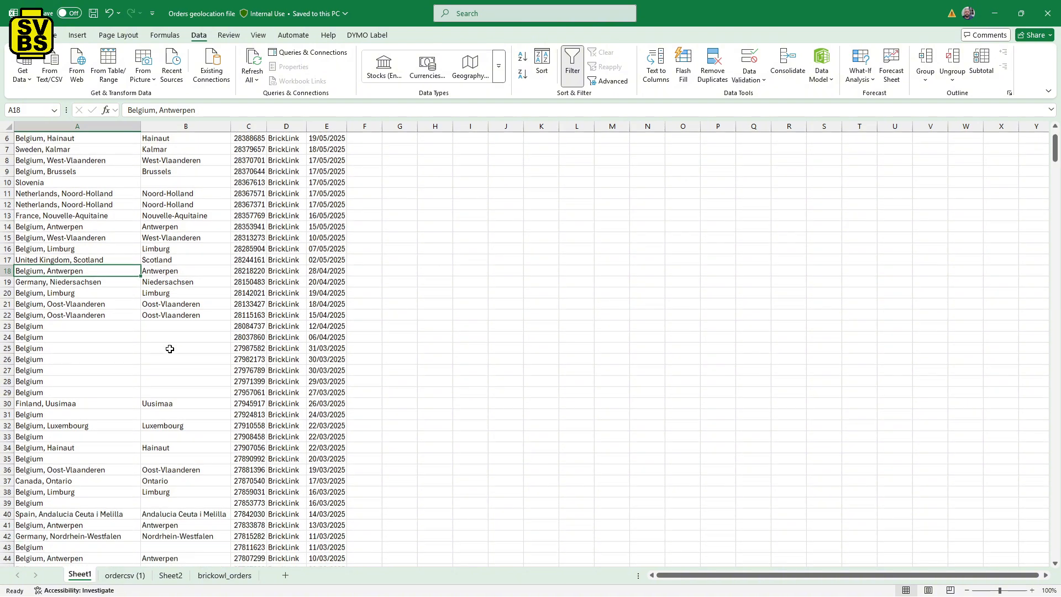
scroll(170, 349, down, 16)
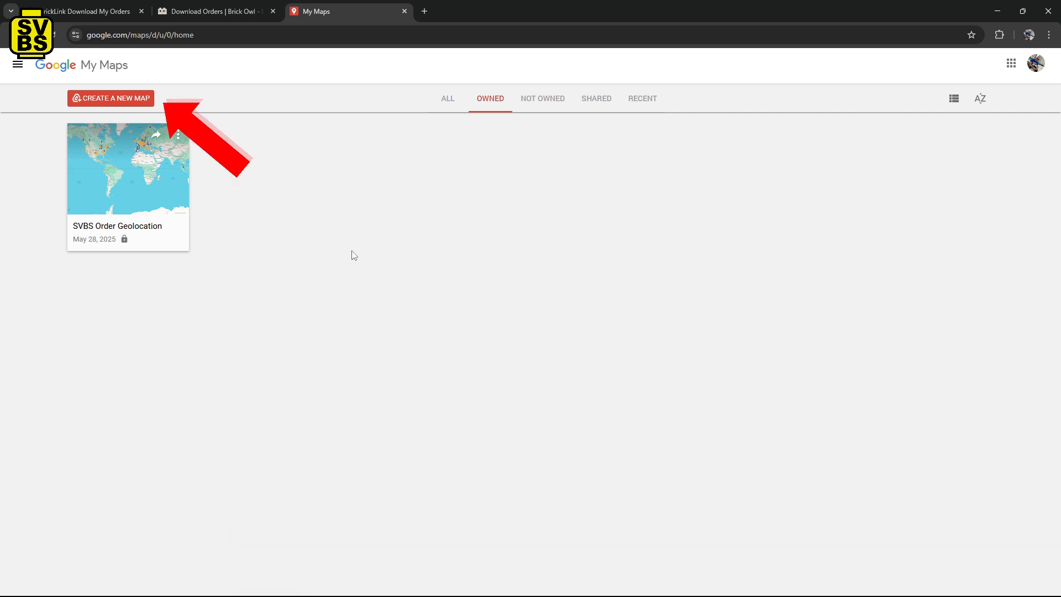
Switch to Google My Maps in the browser and create a new map, accepting the upload of its metadata to Drive.
click(98, 99)
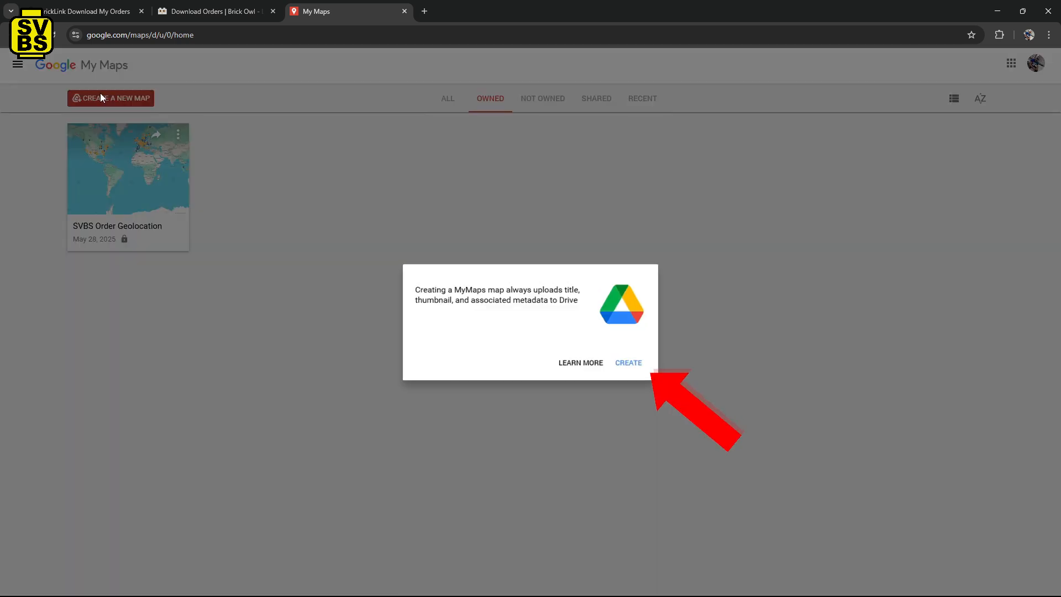
click(636, 366)
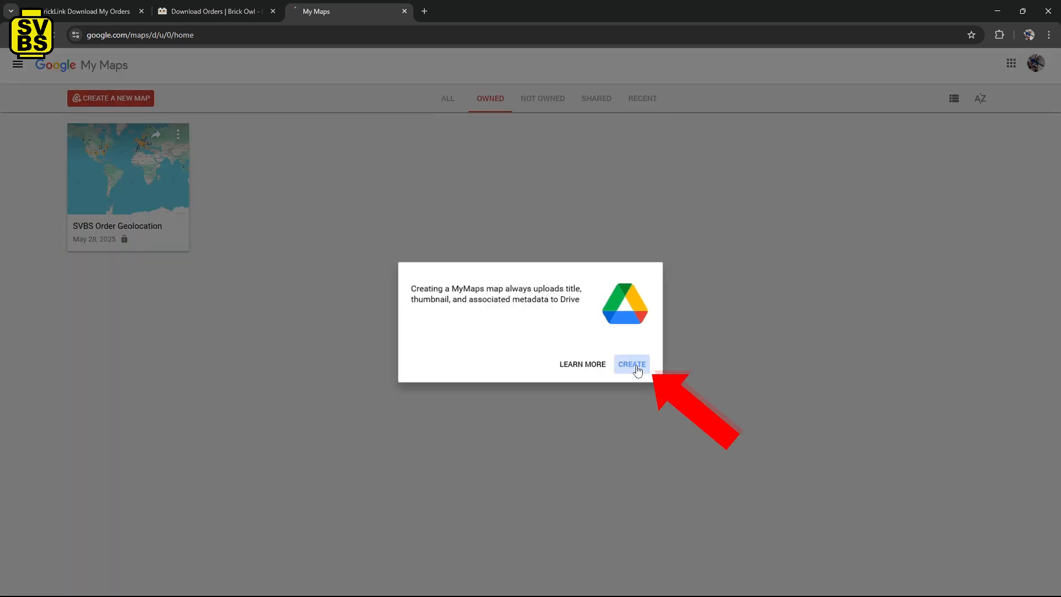
scroll(590, 354, down, 3)
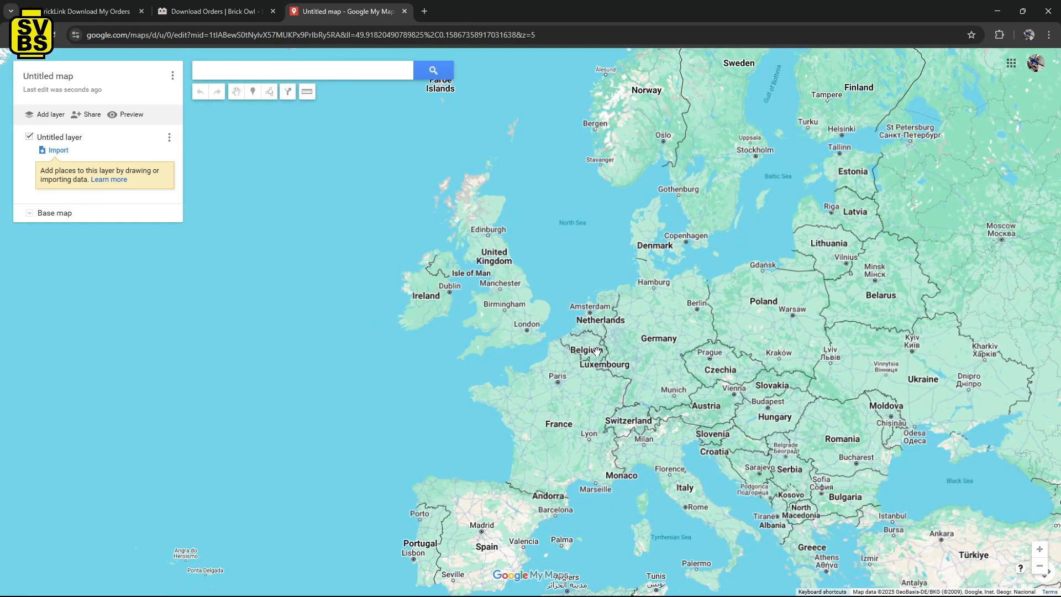
Import the "Orders geolocation file" workbook from the Downloads folder into the untitled layer.
click(59, 150)
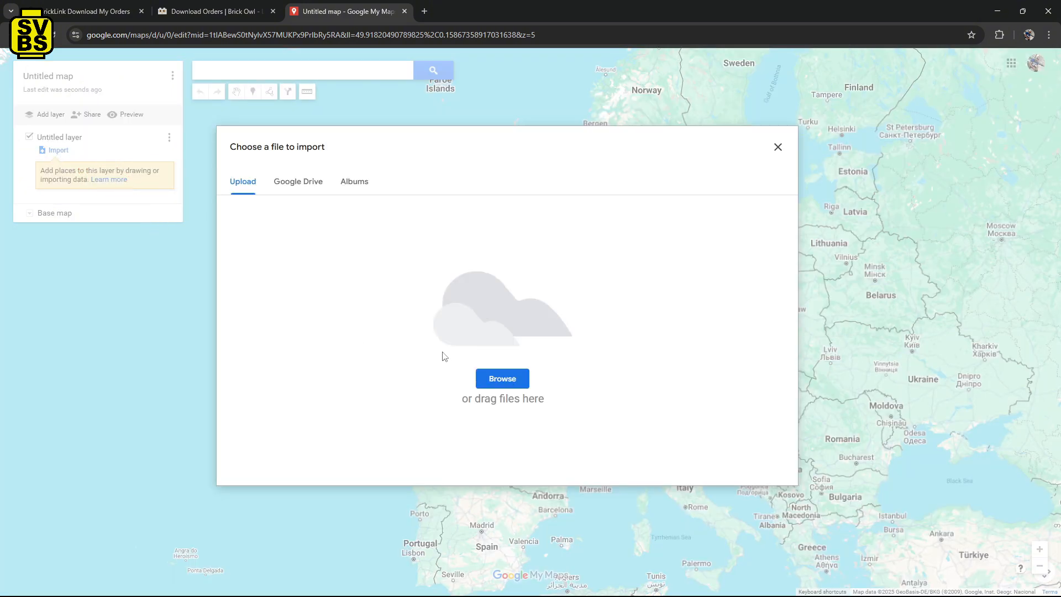
click(512, 384)
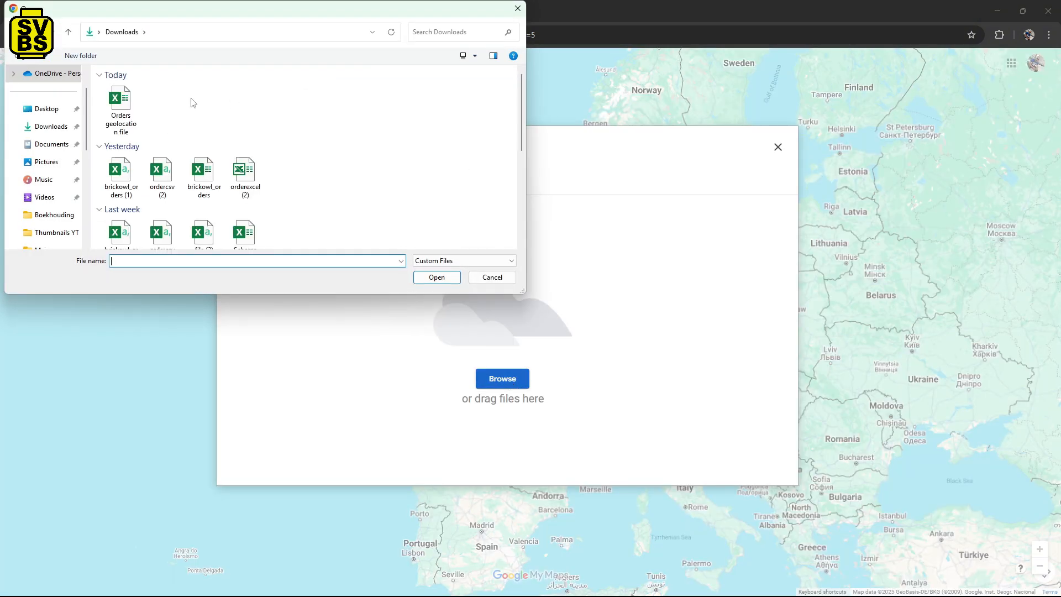
double_click(128, 98)
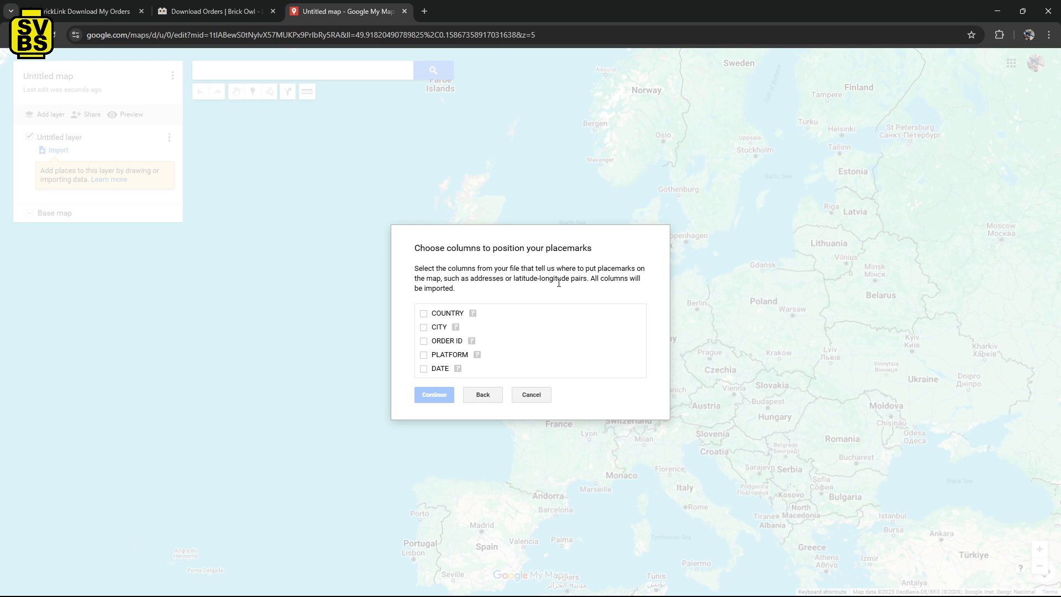
Position the placemarks by the COUNTRY and CITY columns, title the markers by PLATFORM, and finish the import.
click(423, 312)
click(424, 326)
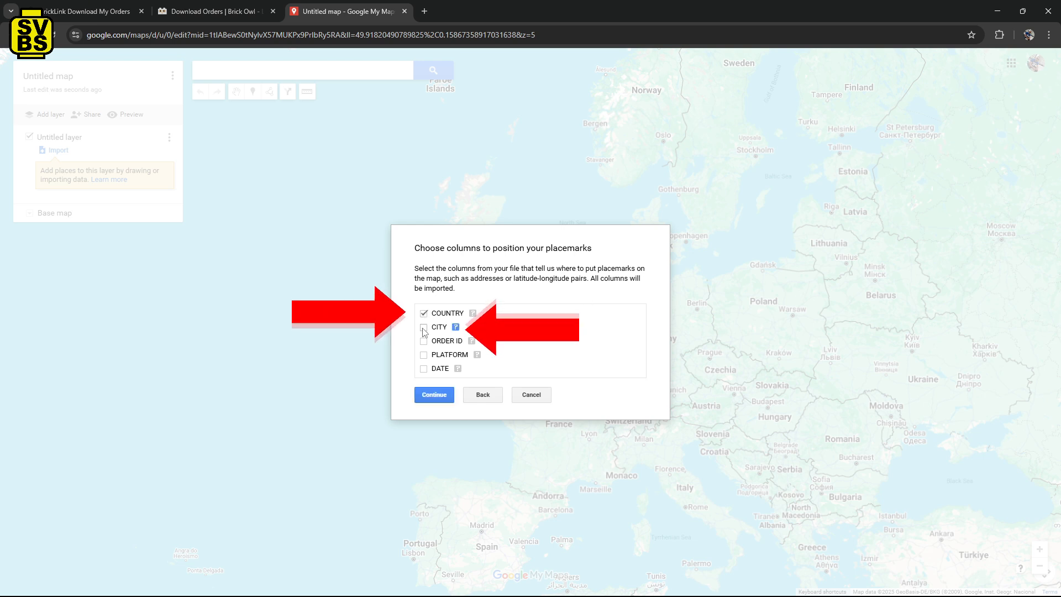
click(434, 395)
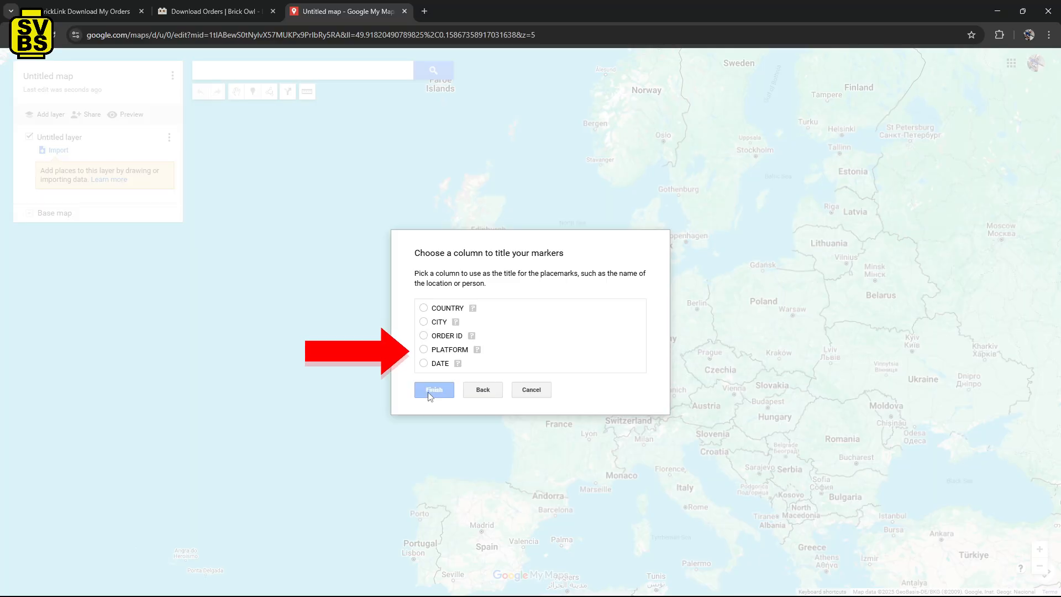
click(423, 349)
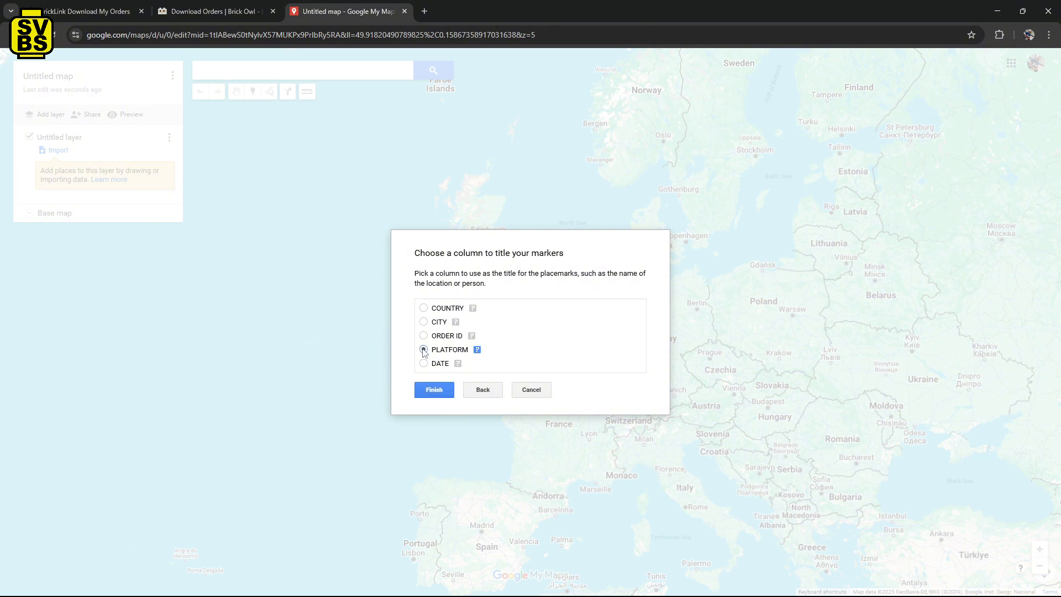
click(434, 390)
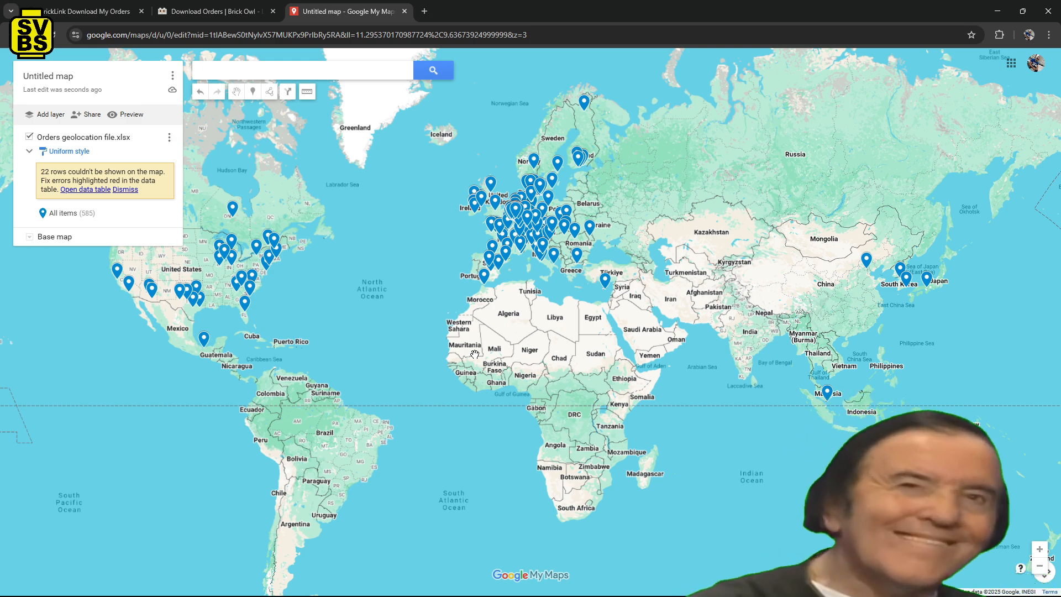
Group the imported places by the PLATFORM data column so each sales platform gets its own marker style.
scroll(475, 354, down, 2)
drag(478, 353, 605, 348)
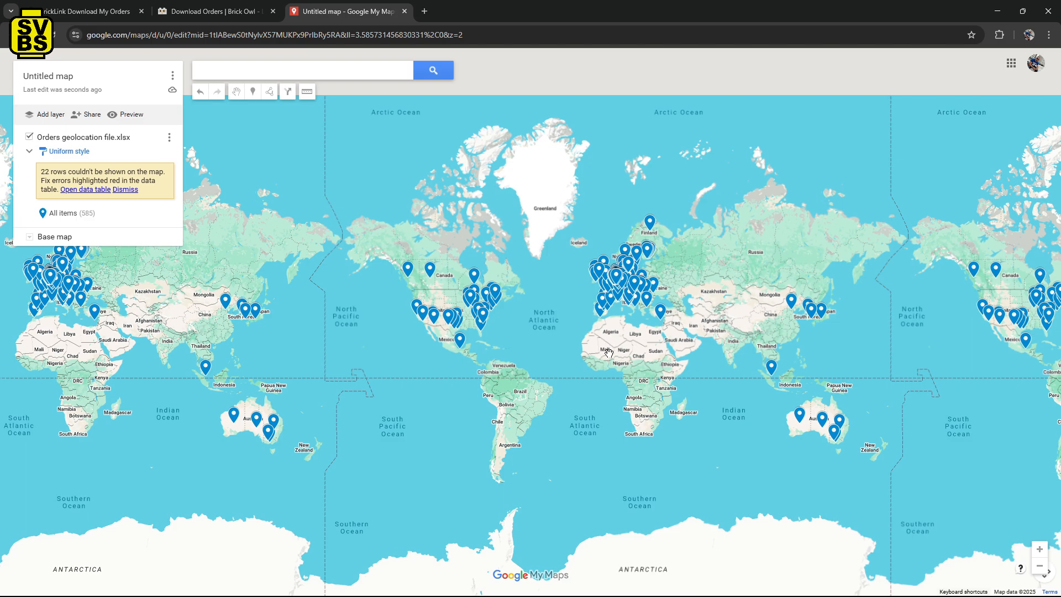
scroll(603, 345, up, 1)
scroll(604, 345, down, 1)
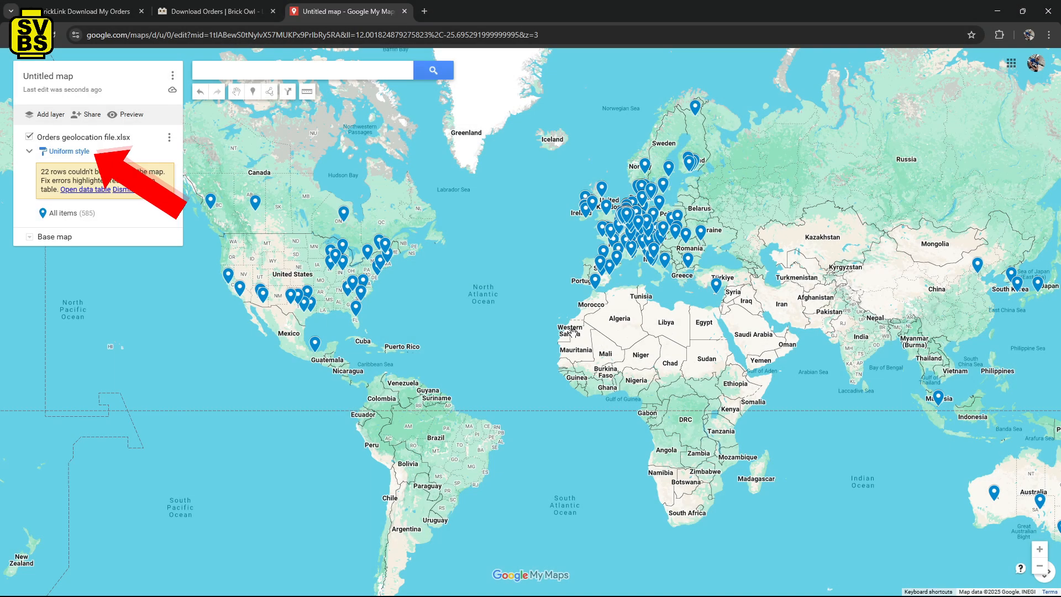
click(80, 152)
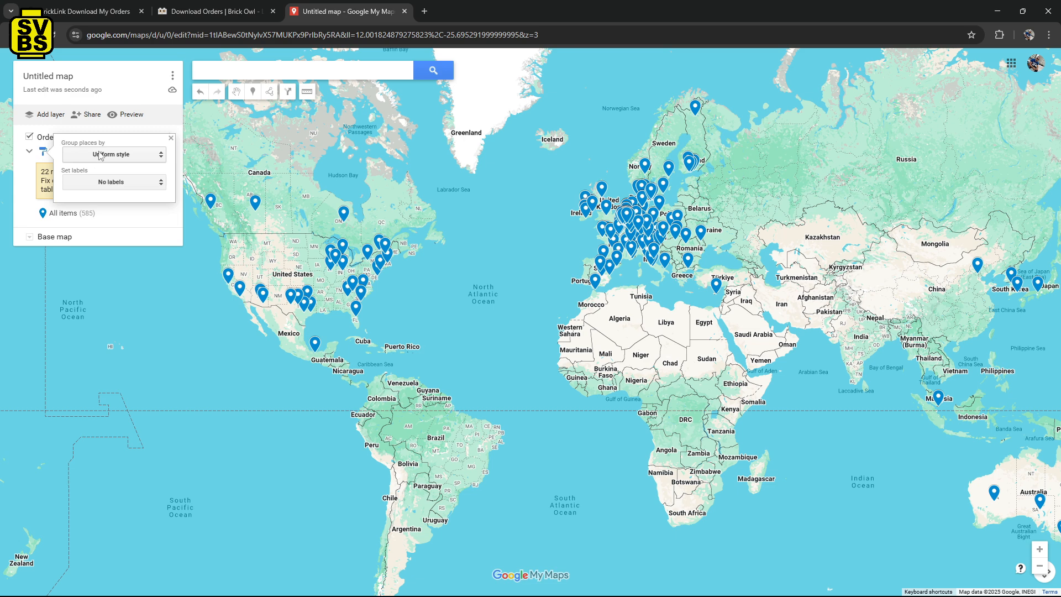
click(100, 156)
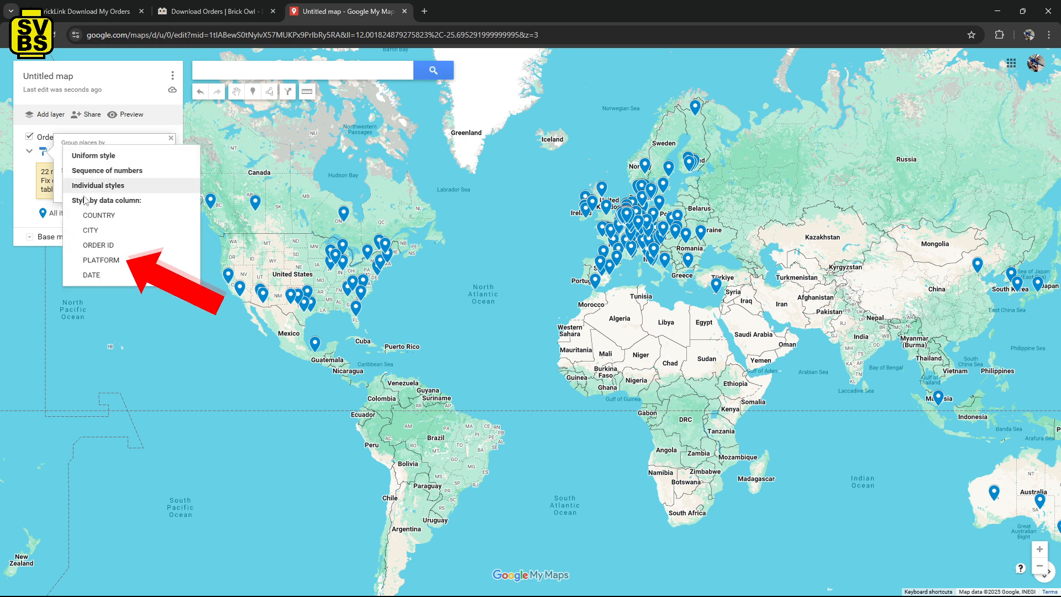
click(101, 261)
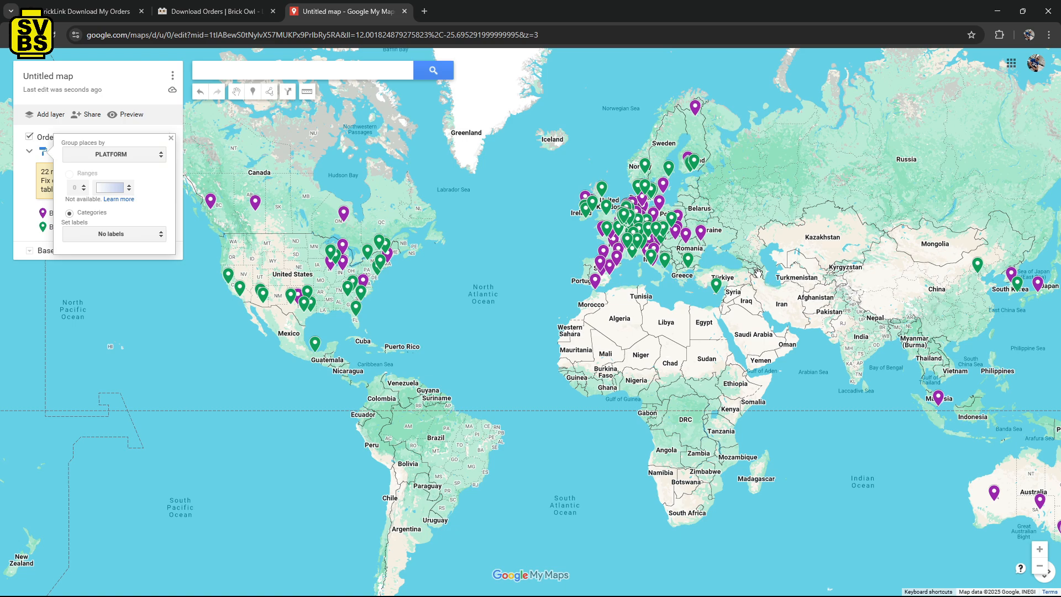
Inspect the order details of a BrickOwl marker in northern Greece and a BrickLink marker in northeastern Italy.
scroll(760, 273, up, 2)
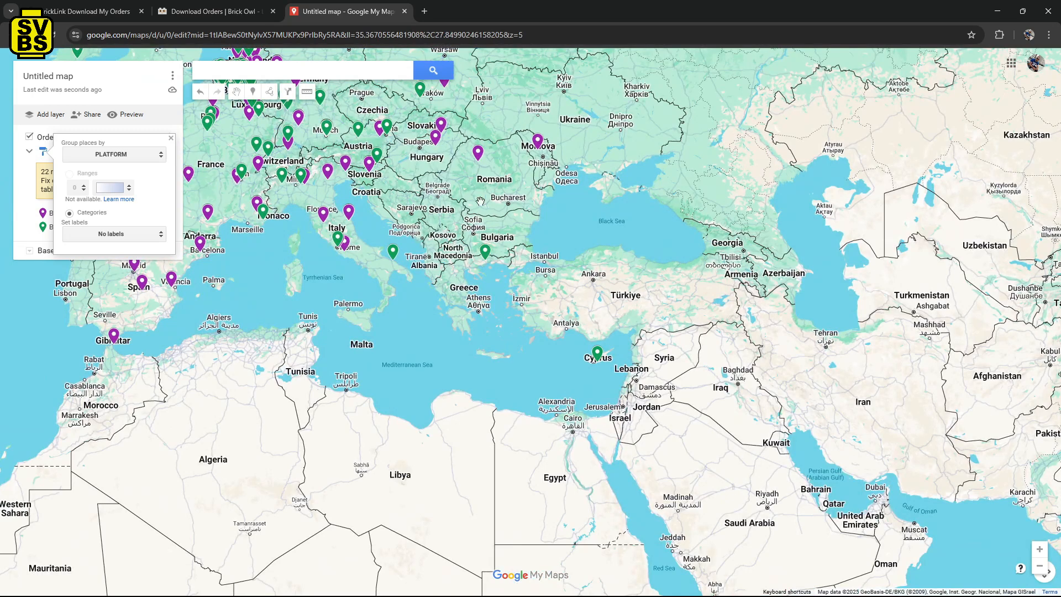
click(485, 251)
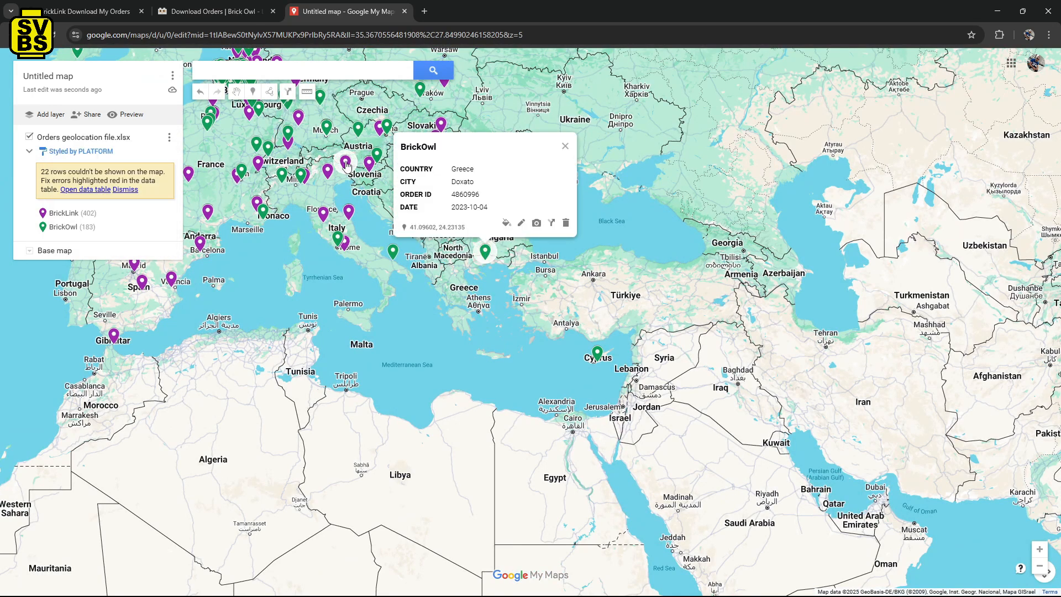
click(345, 164)
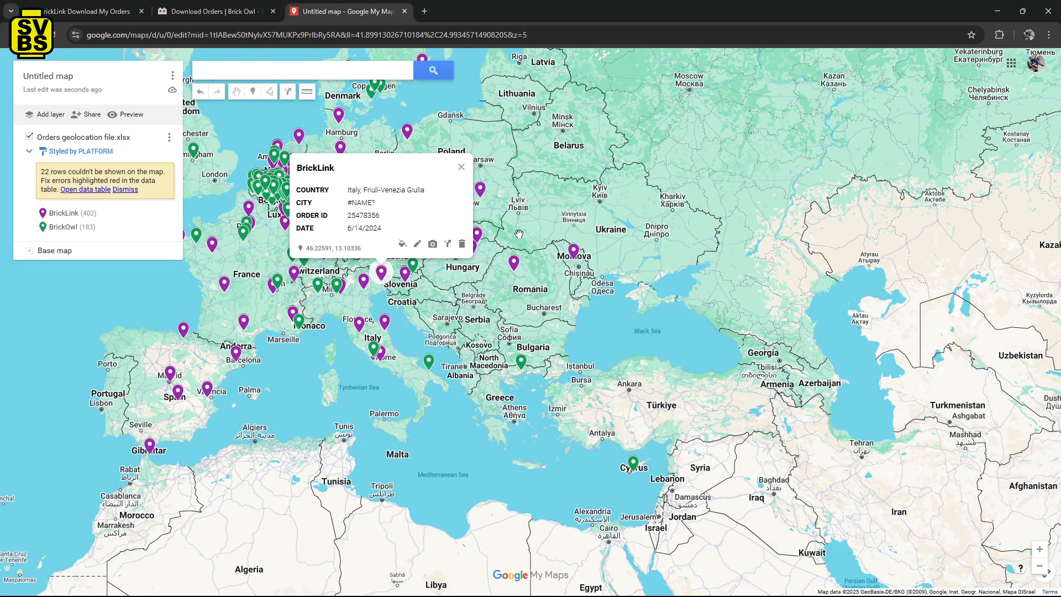
Open the map in Google Earth and examine the order markers on the globe, from Europe across to North America.
click(172, 76)
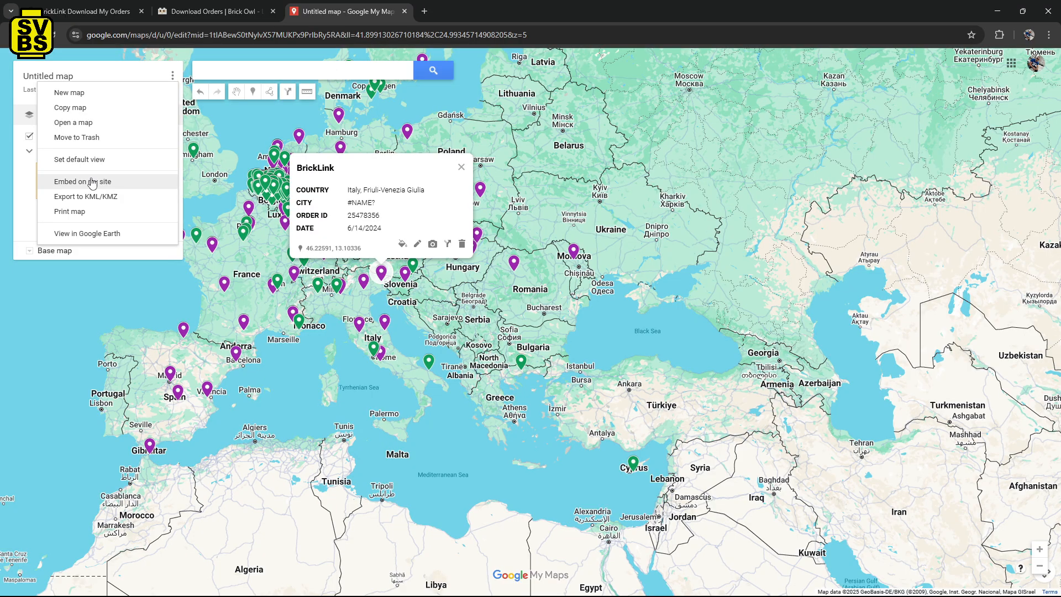
click(86, 234)
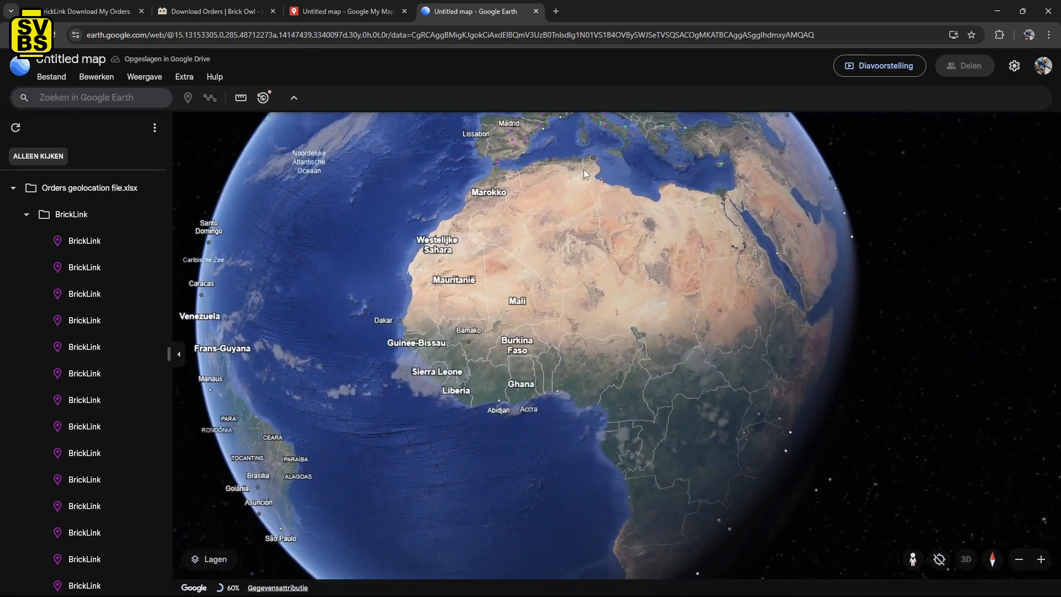
drag(578, 191, 453, 396)
scroll(453, 396, up, 5)
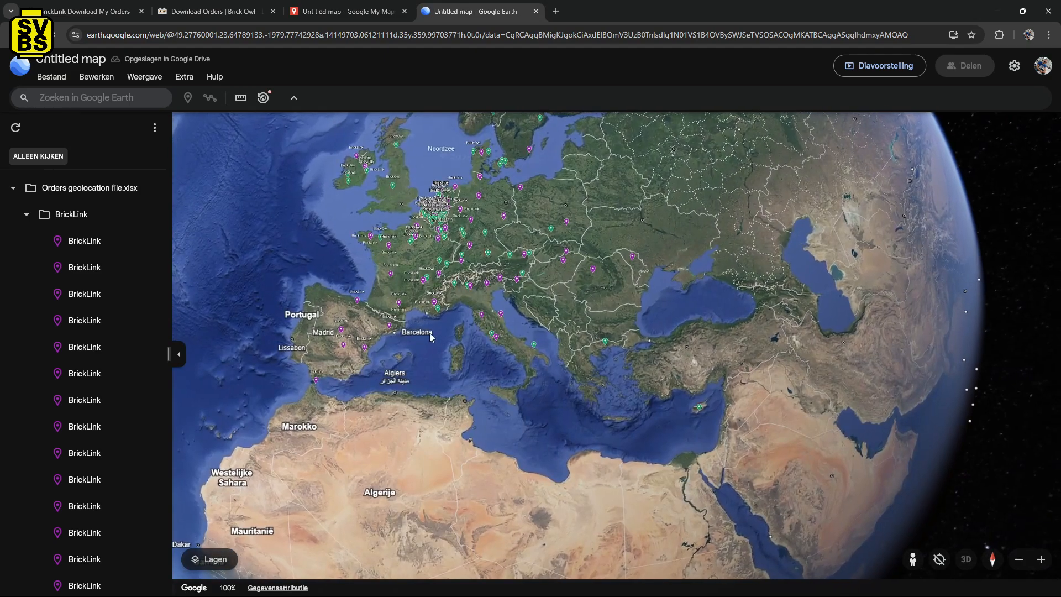
drag(429, 332, 536, 420)
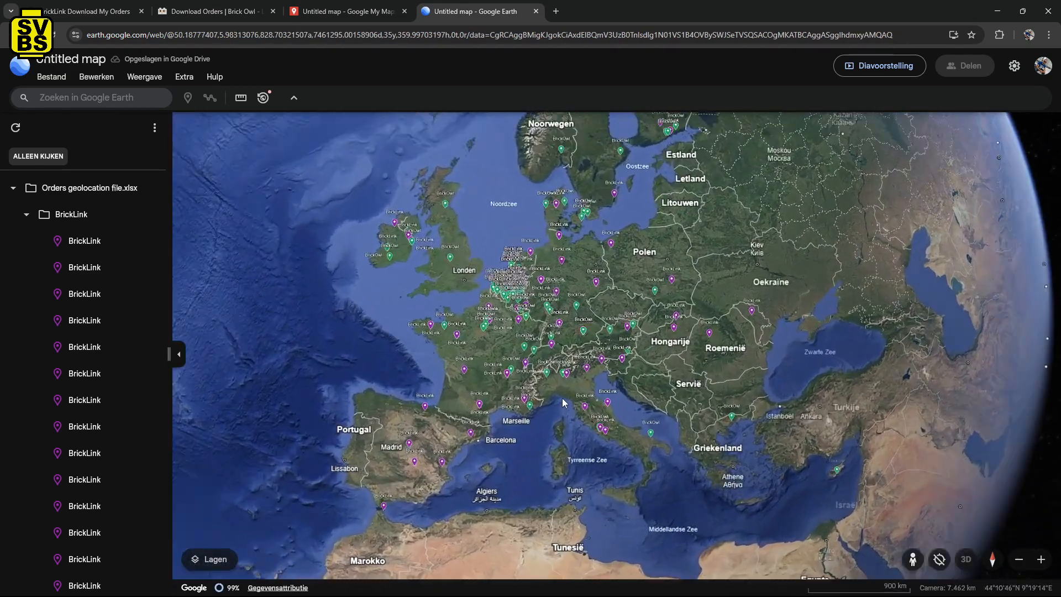
scroll(562, 398, up, 5)
drag(437, 267, 512, 387)
scroll(542, 305, up, 5)
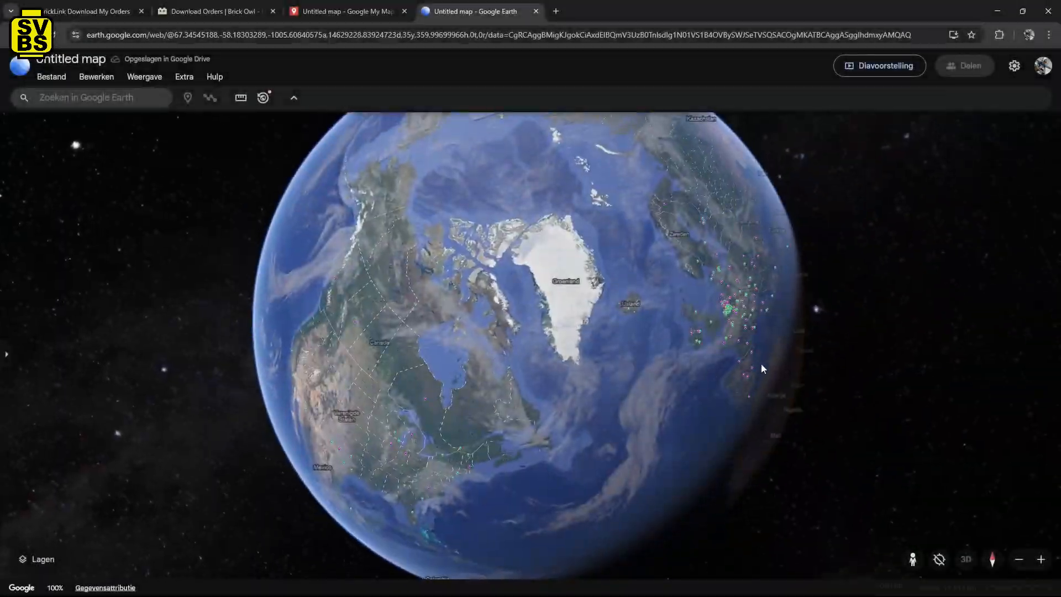
drag(761, 368, 370, 387)
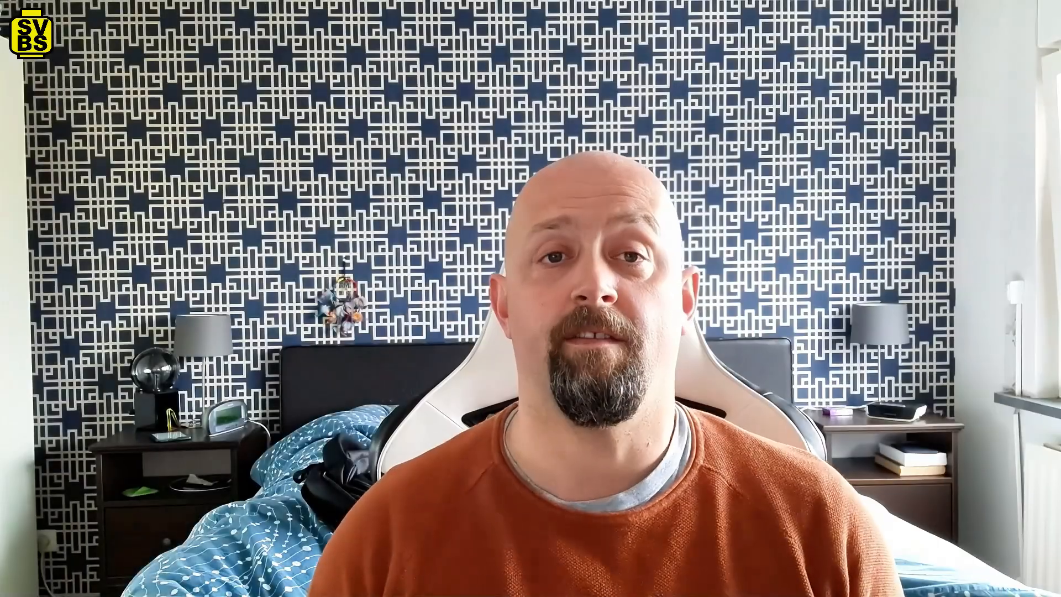